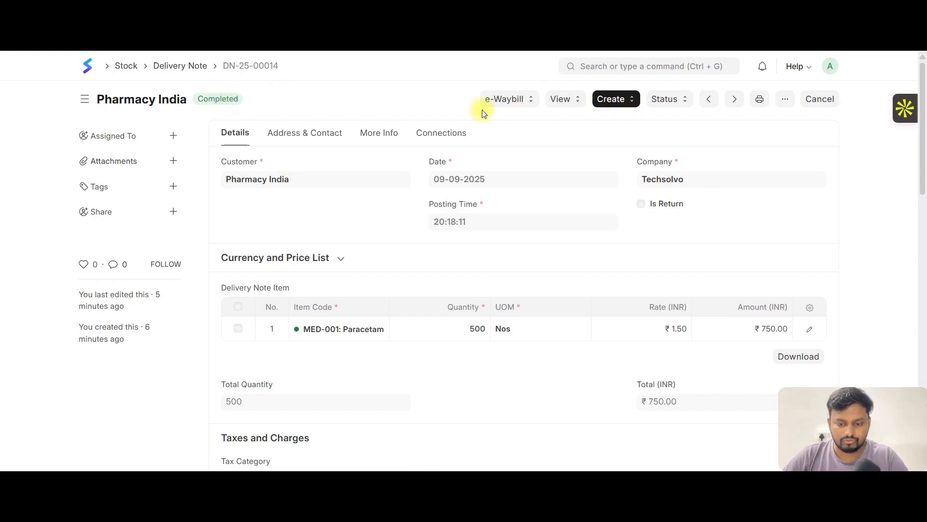
# - Create a sales return from the completed Pharmacy India delivery note and set the MED-001 quantity to -20
pyautogui.click(628, 103)
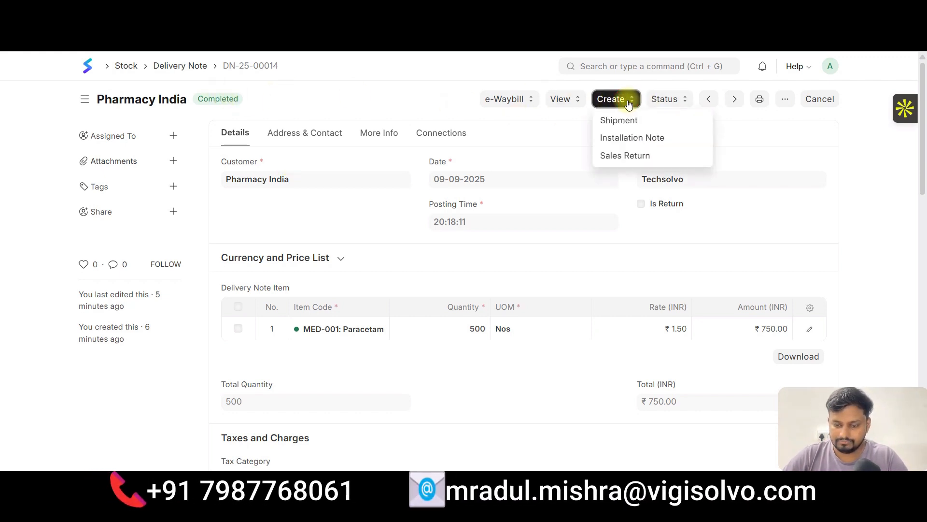
pyautogui.click(632, 156)
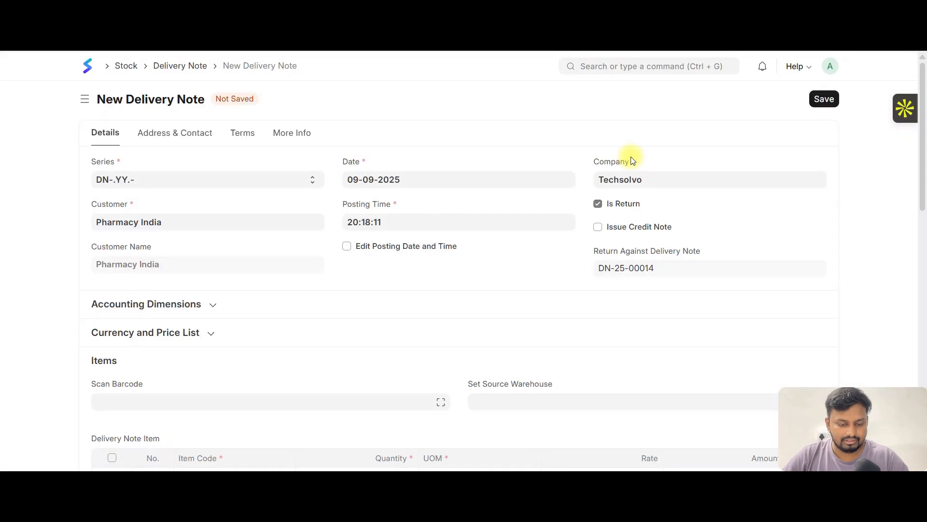
pyautogui.scroll(-4, 466, 211)
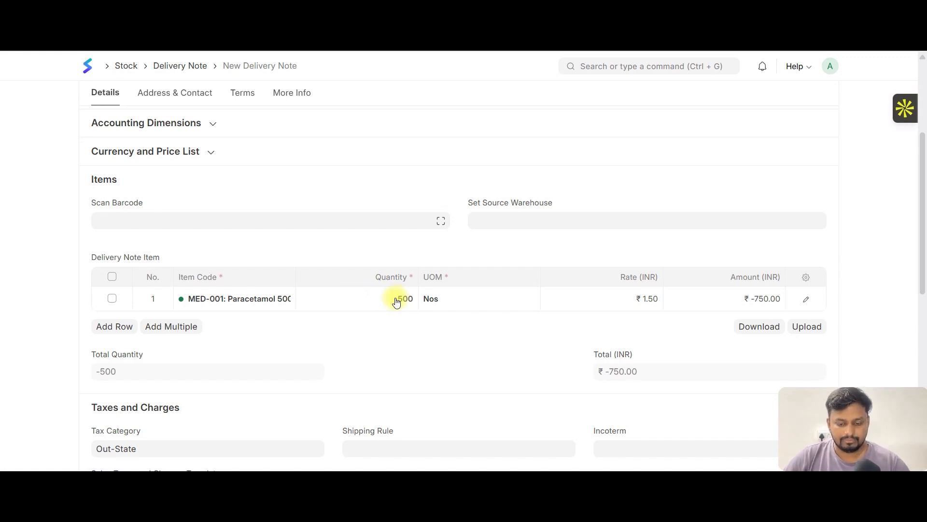
pyautogui.click(407, 299)
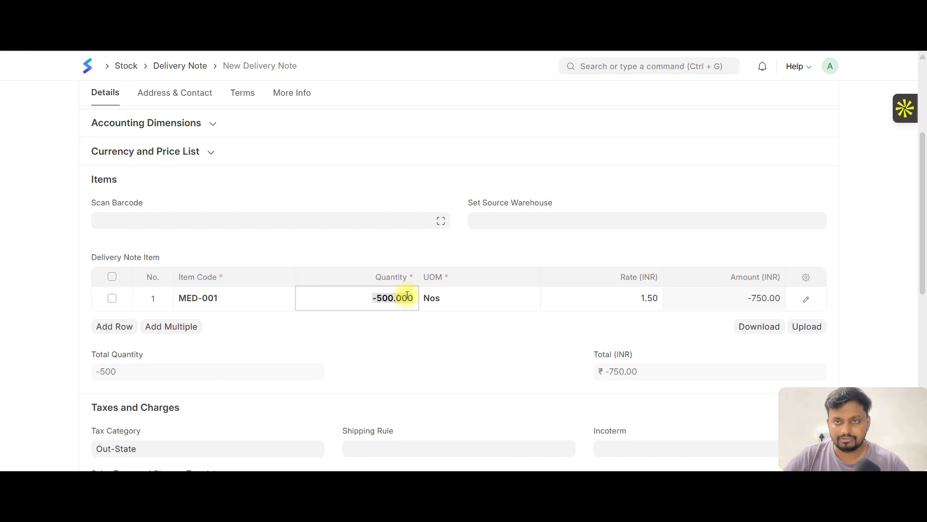
pyautogui.press('BackSpace')
pyautogui.write('20')
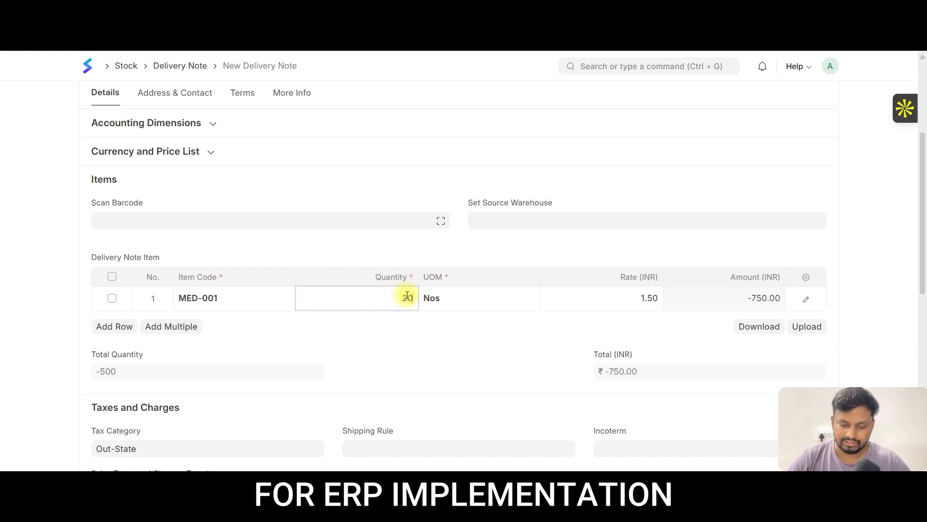
pyautogui.click(386, 298)
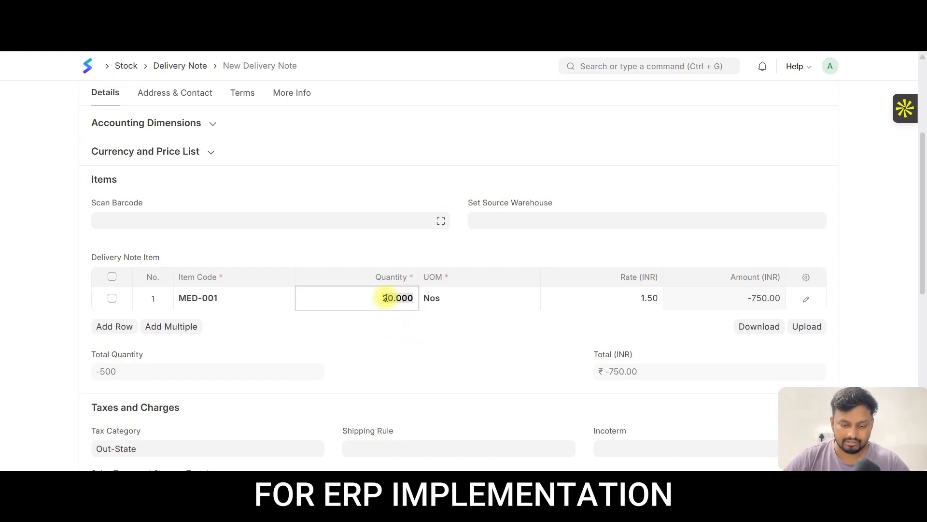
pyautogui.write('-')
pyautogui.click(439, 368)
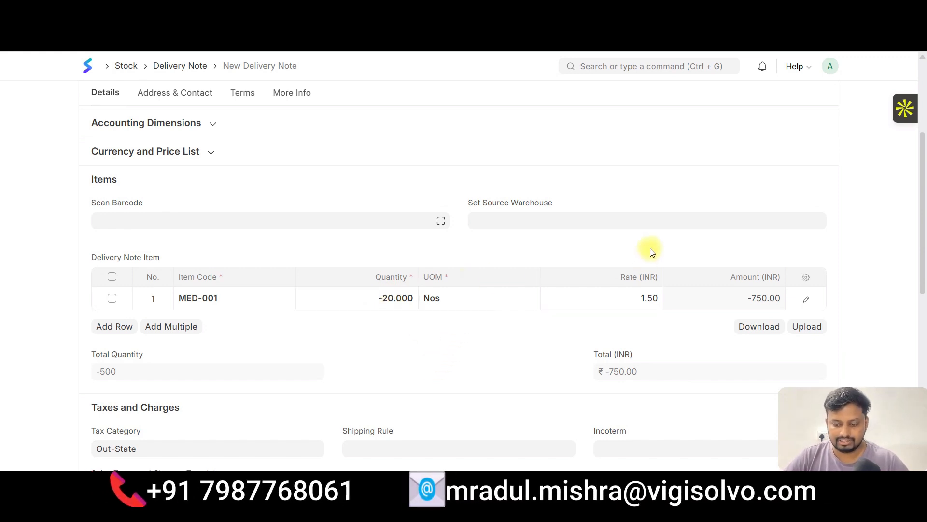
pyautogui.click(620, 299)
pyautogui.click(564, 339)
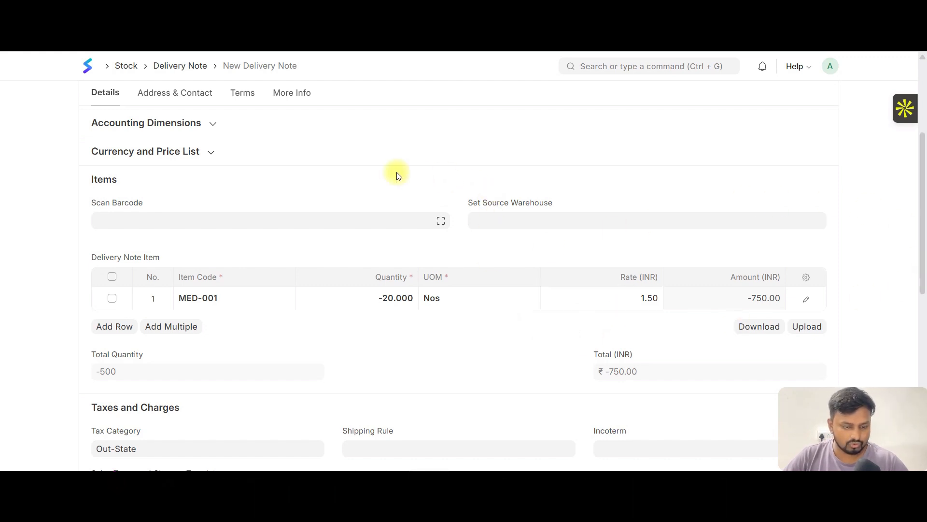
# - Save the new return delivery note and try to submit it
pyautogui.scroll(4, 397, 174)
pyautogui.scroll(-8, 425, 213)
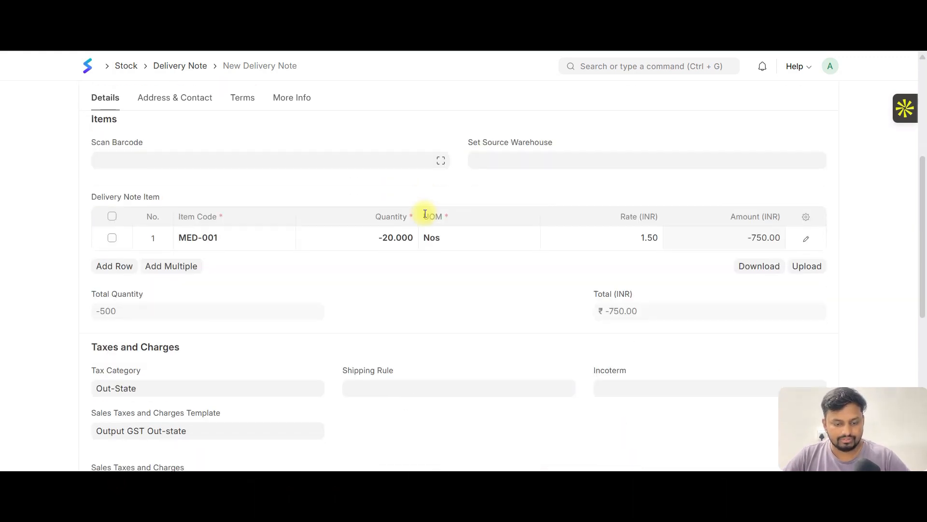
pyautogui.scroll(-4, 336, 318)
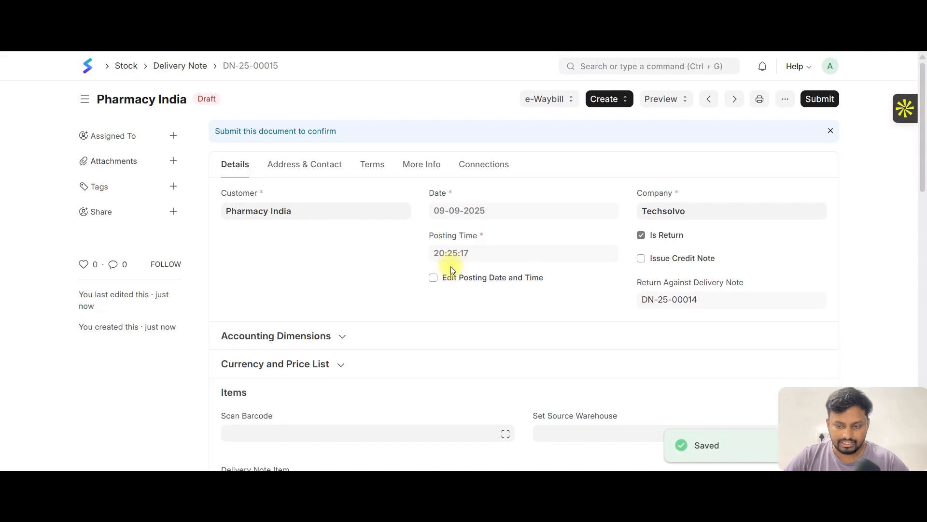
pyautogui.hotkey('ctrl', 's')
pyautogui.click(611, 164)
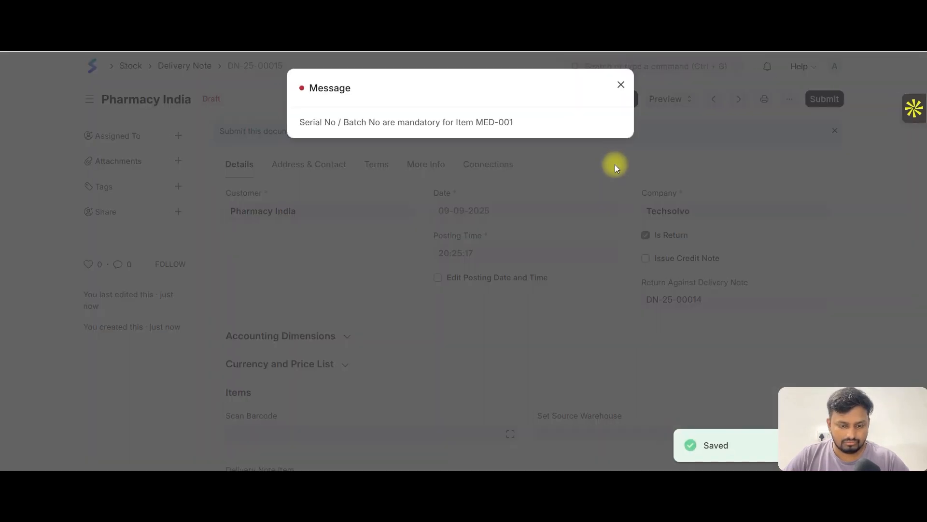
pyautogui.tripleClick(428, 123)
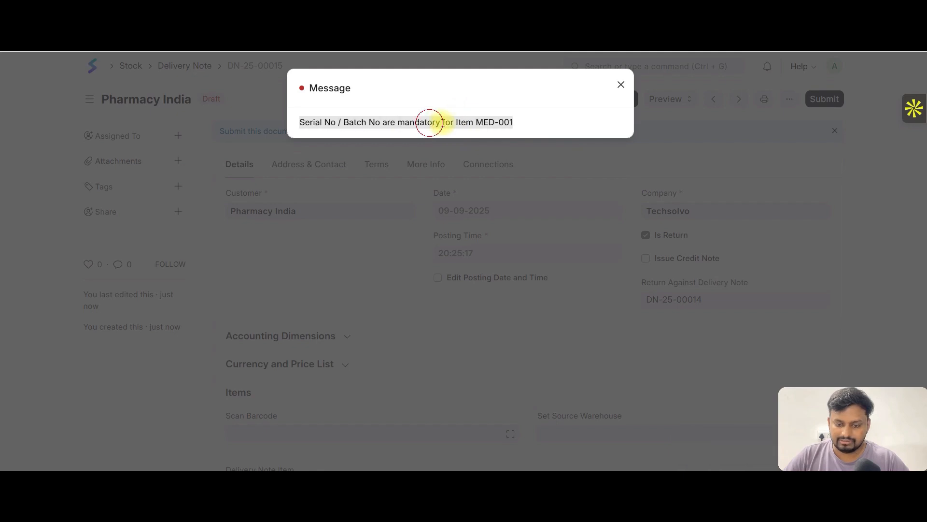
pyautogui.click(621, 84)
# - Assign Batch-8983 as the batch number of the MED-001 item row in the return
pyautogui.scroll(-5, 441, 254)
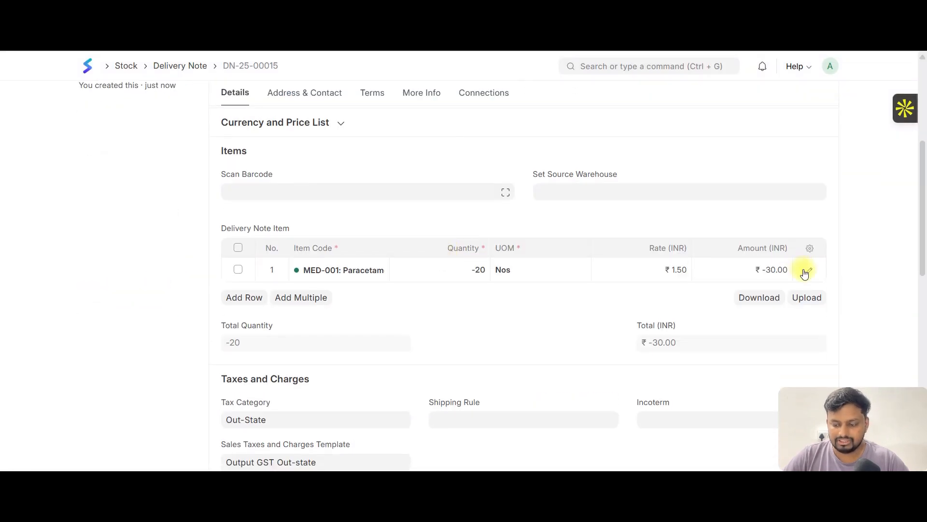
pyautogui.click(808, 272)
pyautogui.scroll(-5, 457, 263)
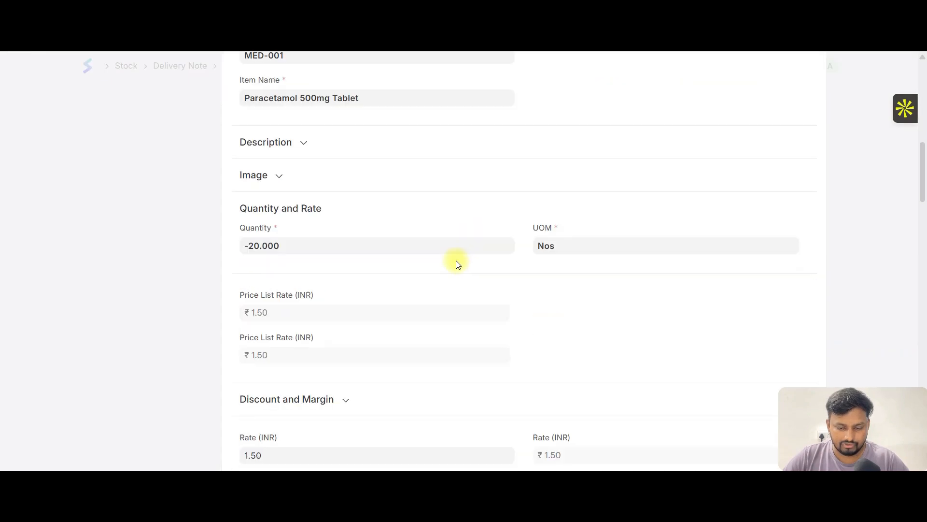
pyautogui.scroll(-9, 457, 264)
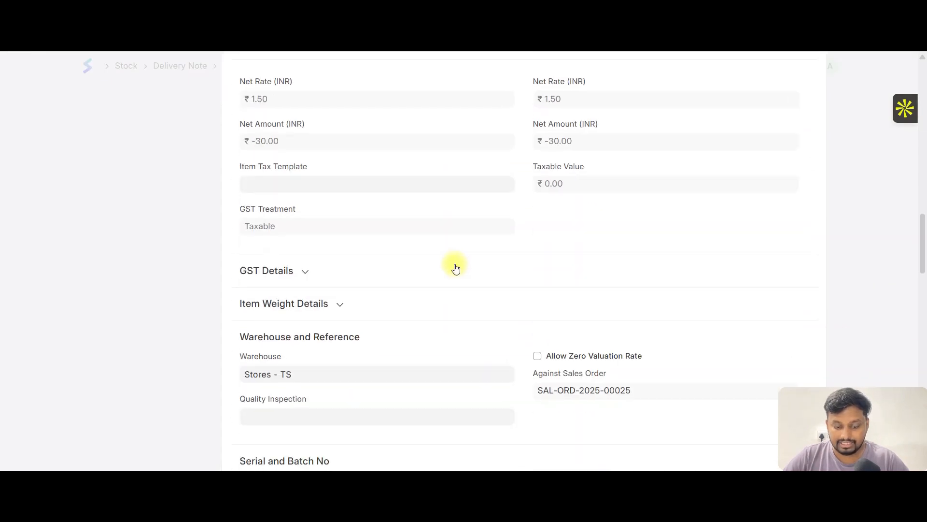
pyautogui.scroll(-5, 393, 317)
pyautogui.click(567, 299)
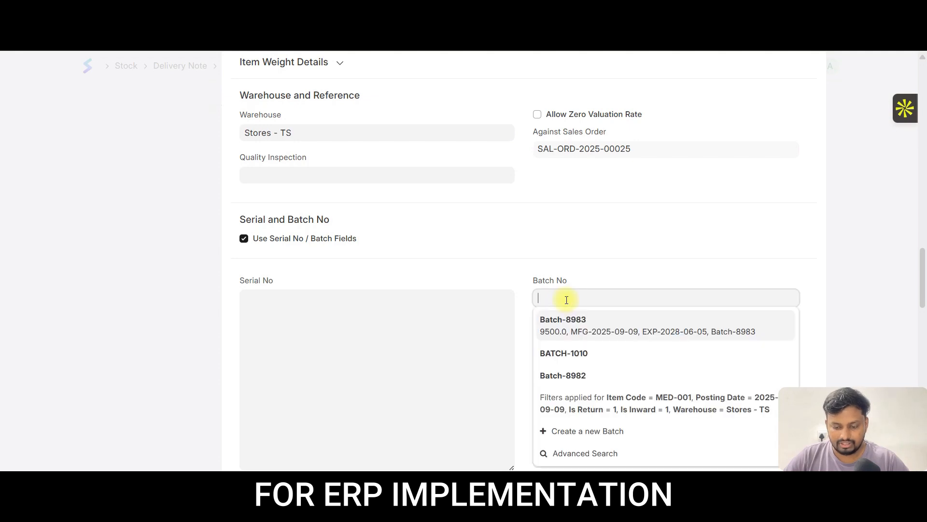
pyautogui.click(602, 329)
pyautogui.scroll(15, 575, 247)
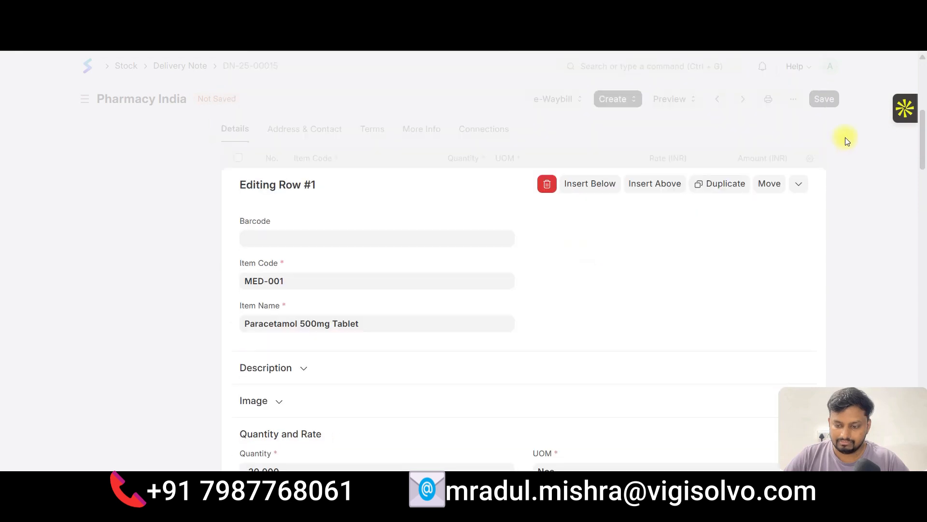
pyautogui.click(649, 130)
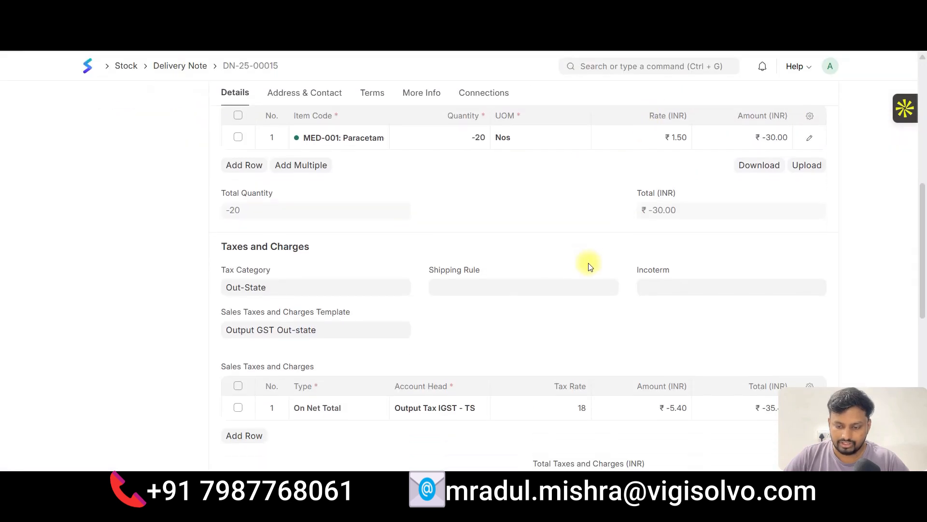
# - Save the updated return delivery note and submit it permanently
pyautogui.scroll(6, 587, 262)
pyautogui.hotkey('ctrl', 's')
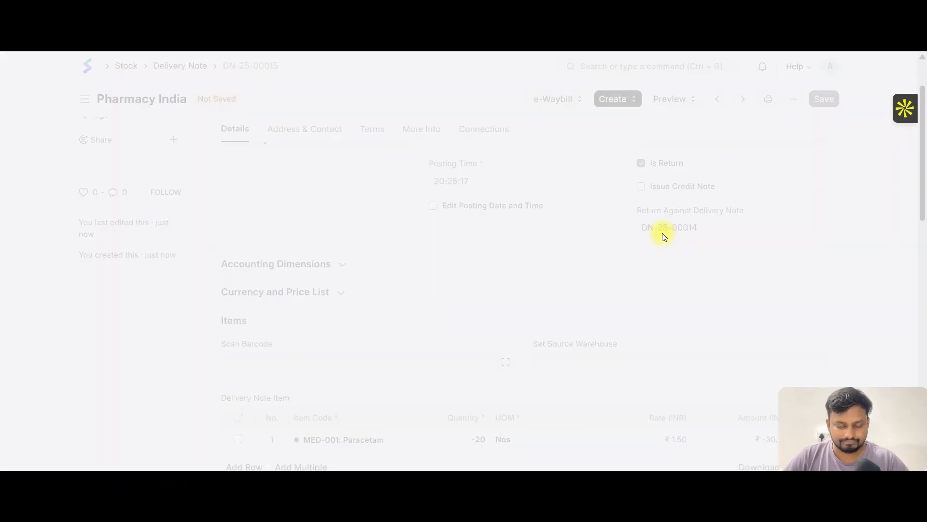
pyautogui.hotkey('ctrl', 's')
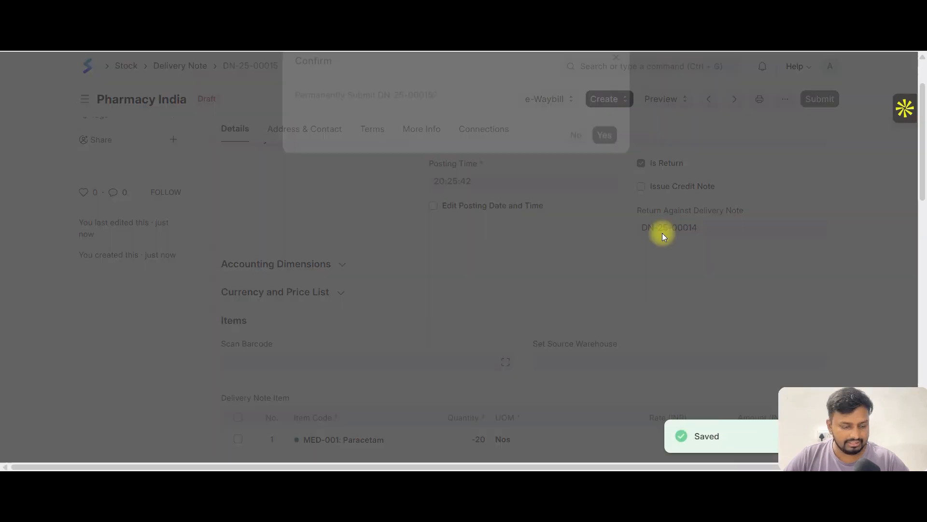
pyautogui.click(609, 162)
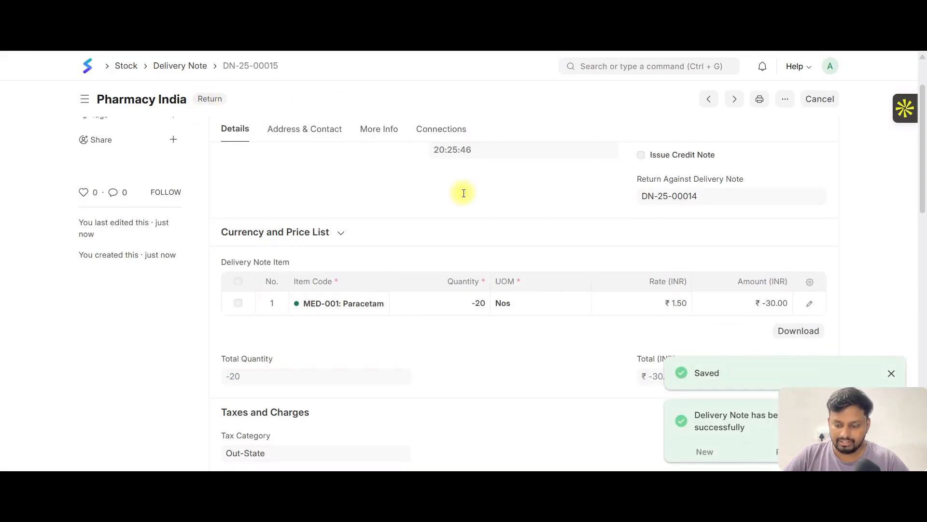
# - Open the stock ledger for the submitted return and examine its quantity, warehouse and voucher columns, widening the Voucher Type column
pyautogui.scroll(-5, 464, 192)
pyautogui.scroll(-2, 512, 234)
pyautogui.scroll(10, 554, 241)
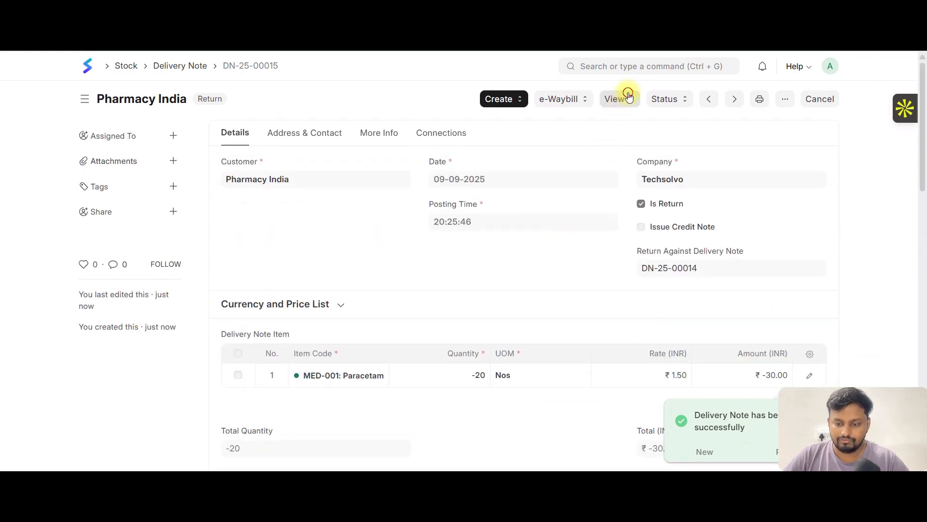
pyautogui.click(620, 98)
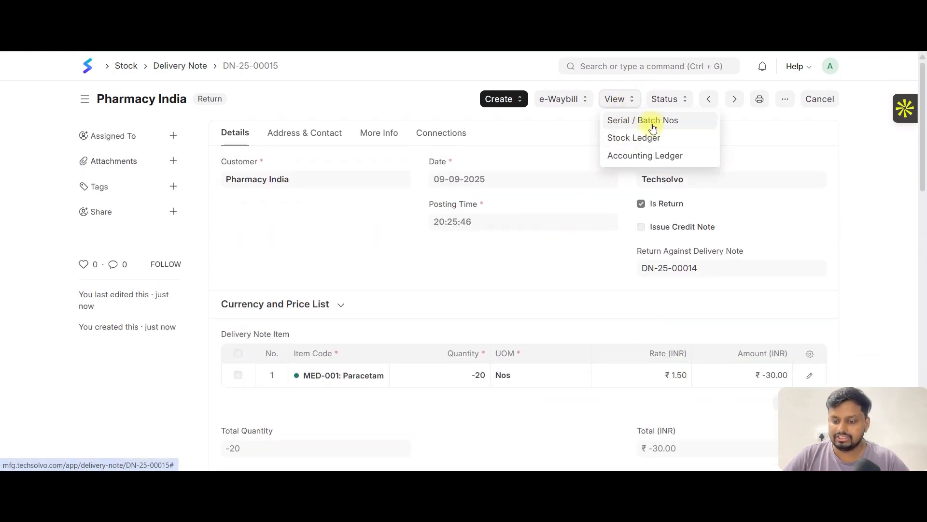
pyautogui.click(633, 138)
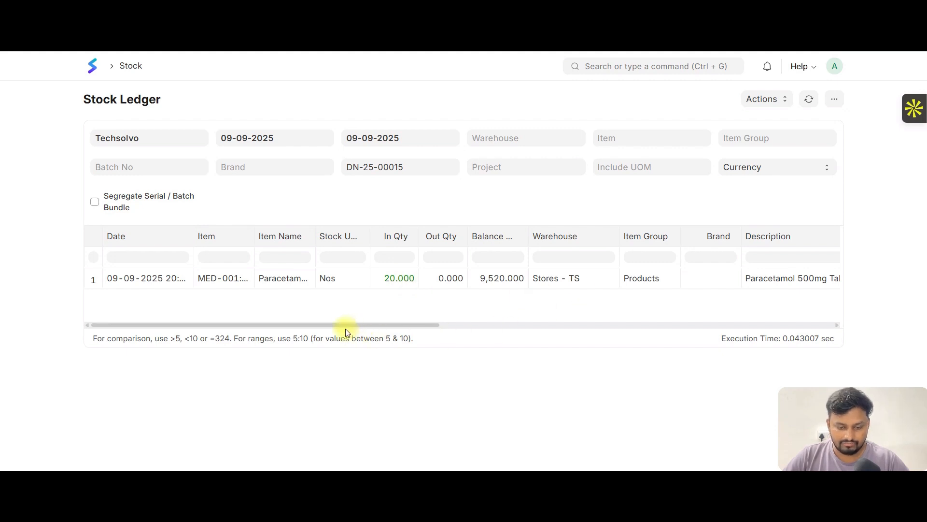
pyautogui.moveTo(345, 329); pyautogui.dragTo(735, 335)
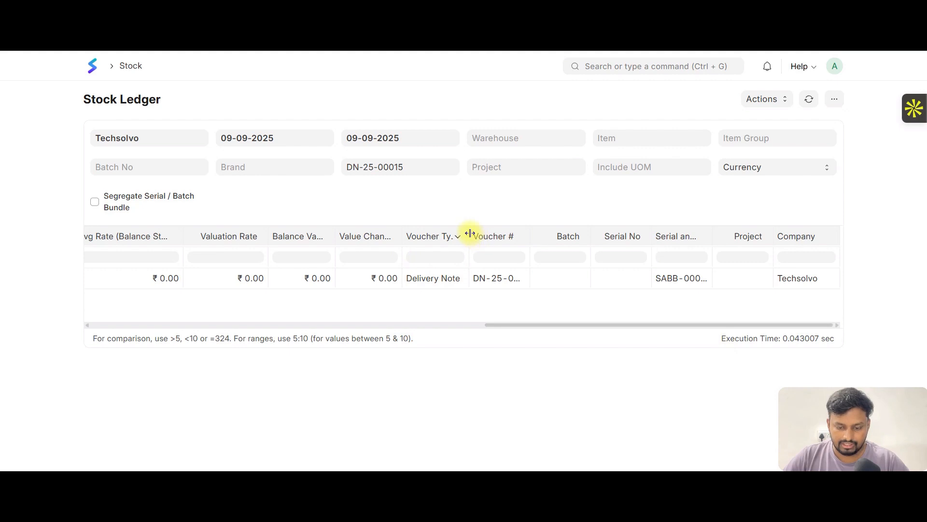
pyautogui.moveTo(470, 233); pyautogui.dragTo(544, 232)
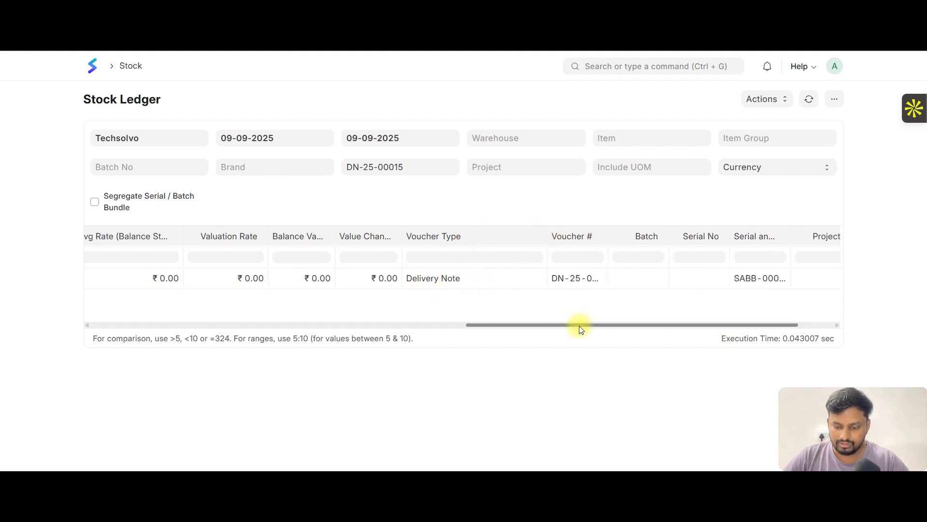
pyautogui.moveTo(578, 329); pyautogui.dragTo(143, 315)
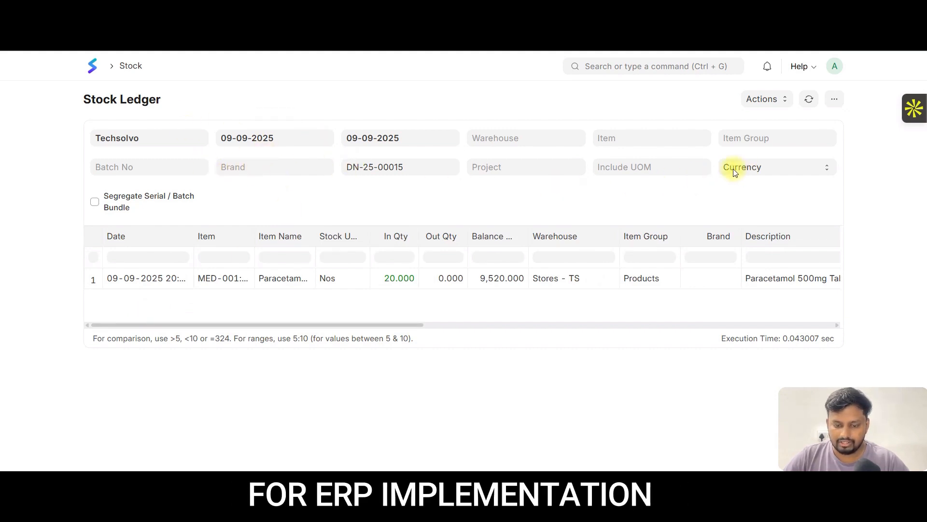
# - Clear the stock ledger's voucher filter and compare the outgoing delivery quantity with the incoming return quantity
pyautogui.click(432, 167)
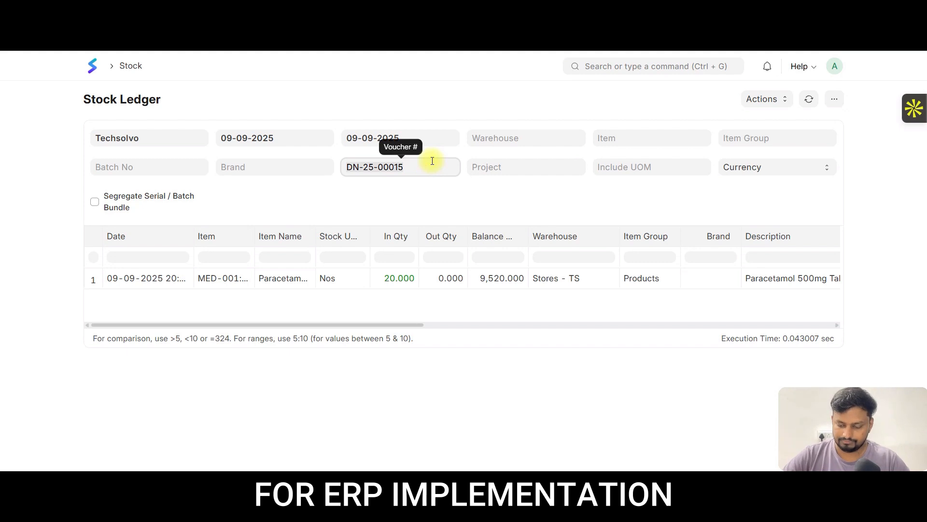
pyautogui.press('BackSpace')
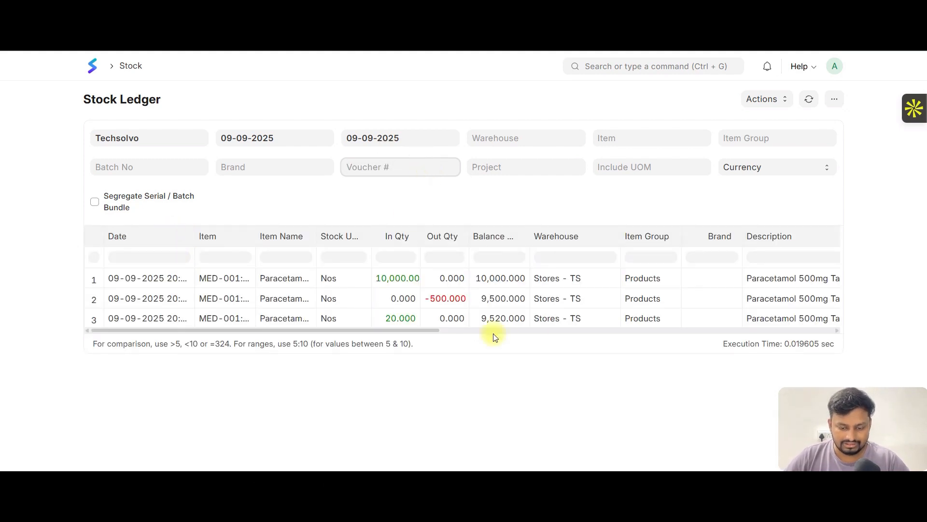
pyautogui.click(439, 298)
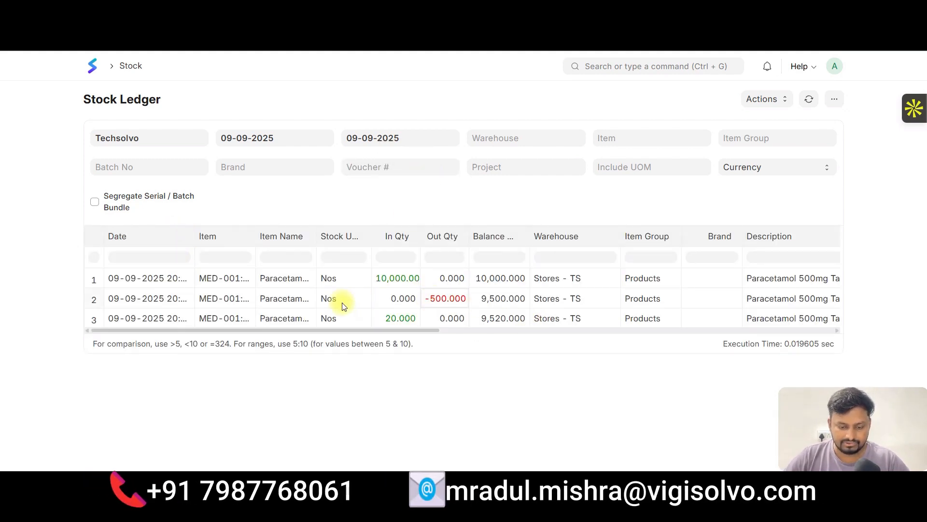
pyautogui.click(399, 321)
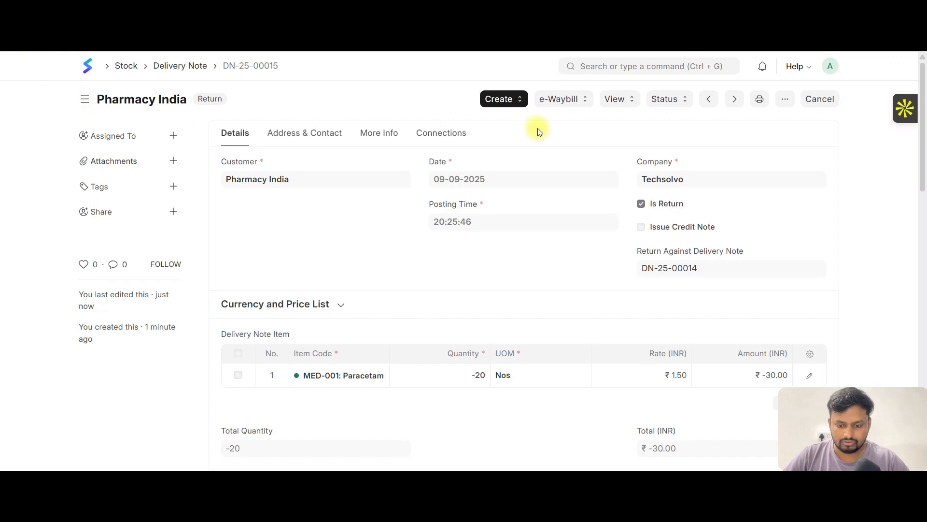
# - Open the print preview of the return delivery note and check its item table, totals and addresses
pyautogui.click(501, 101)
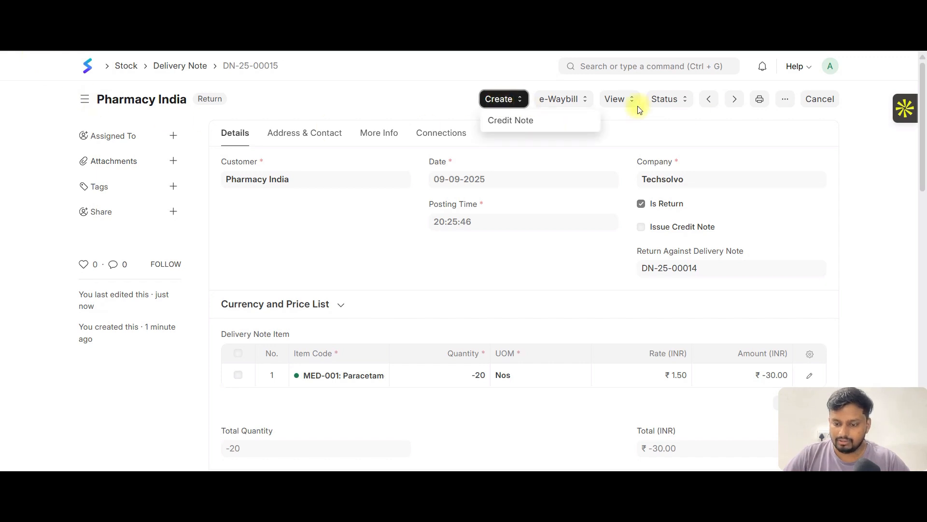
pyautogui.click(760, 108)
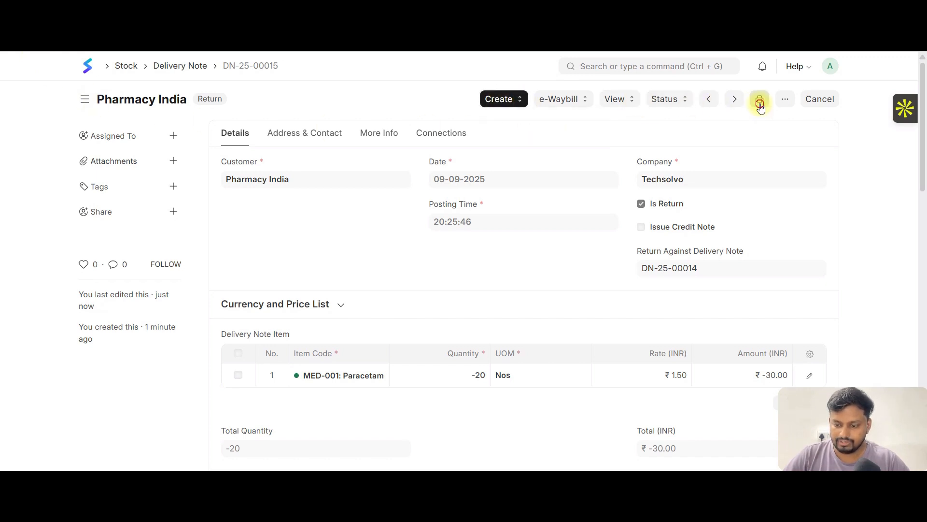
pyautogui.scroll(-5, 559, 207)
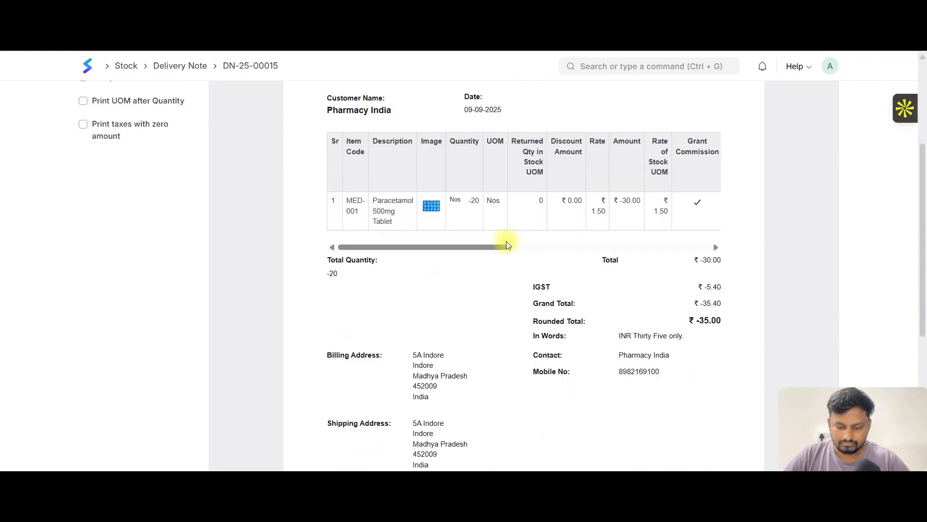
pyautogui.scroll(5, 556, 241)
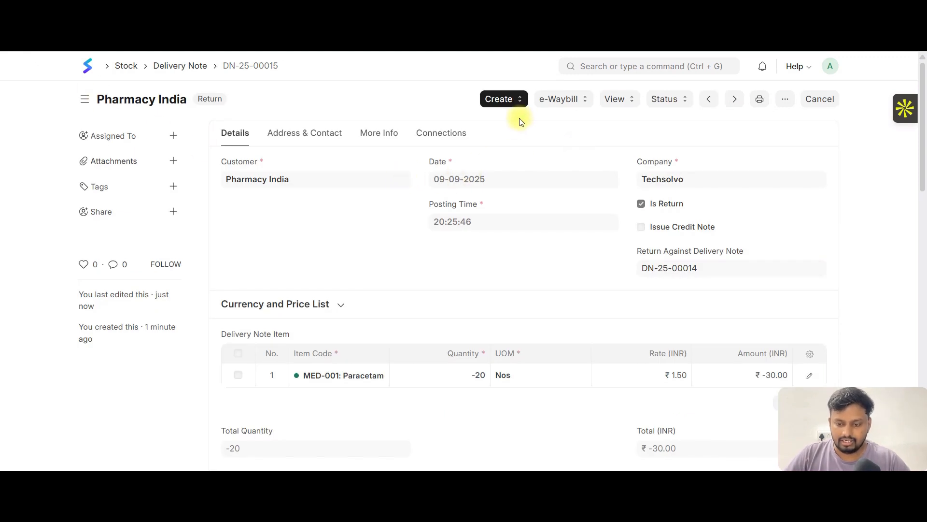
# - Create a credit note from the submitted return delivery note and review its return options, item row and totals
pyautogui.click(517, 101)
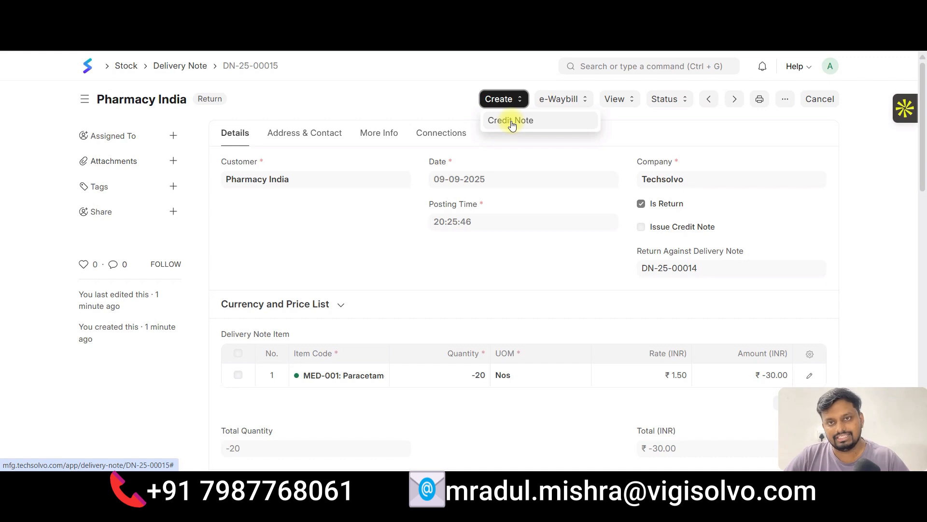
pyautogui.click(512, 121)
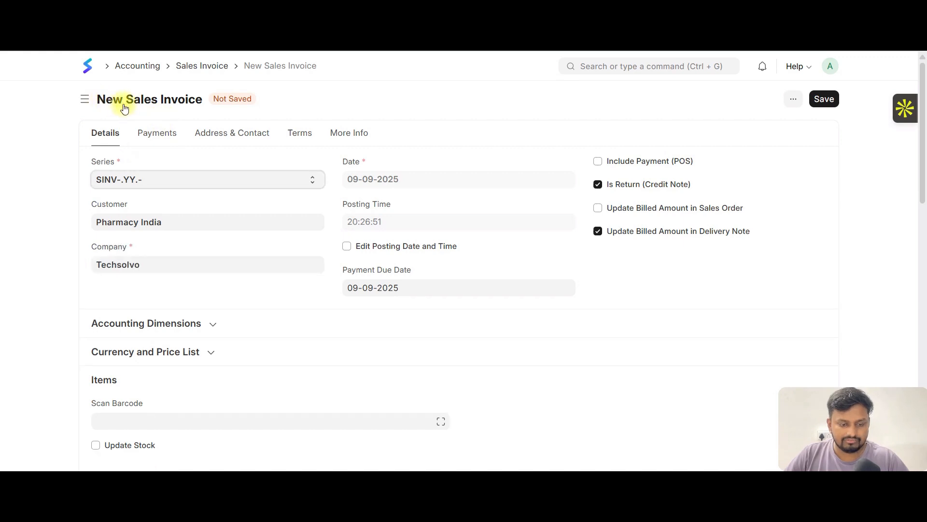
pyautogui.scroll(-5, 276, 236)
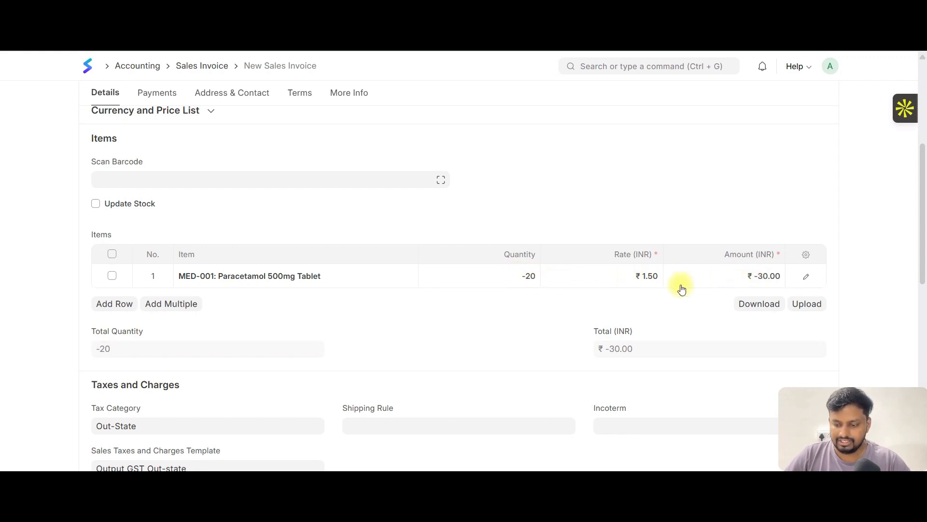
pyautogui.scroll(-8, 681, 288)
pyautogui.scroll(-3, 598, 261)
pyautogui.scroll(12, 590, 258)
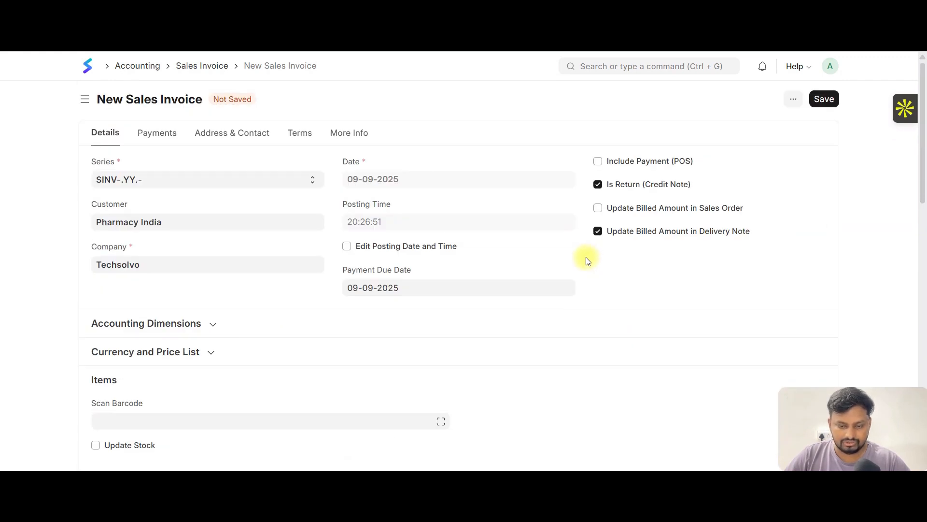
# - Save the new credit note and submit it permanently
pyautogui.hotkey('ctrl', 's')
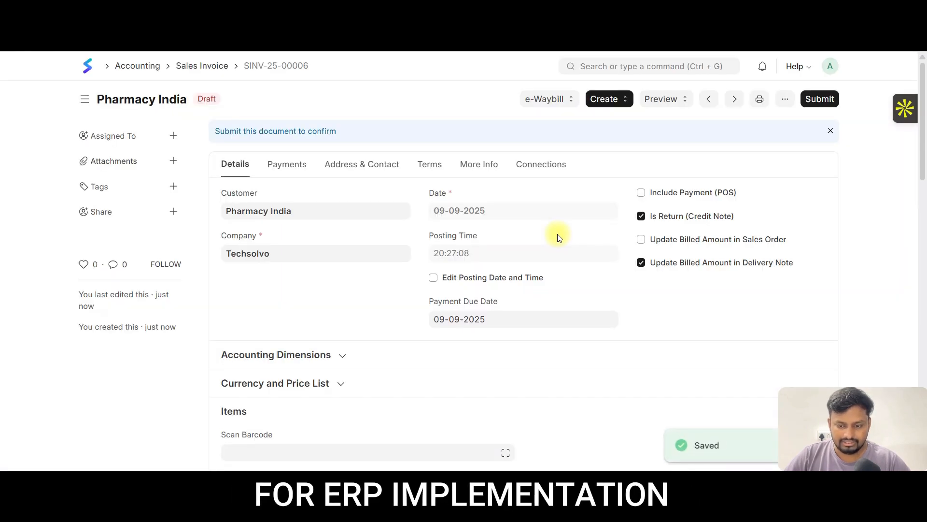
pyautogui.hotkey('ctrl', 's')
pyautogui.click(606, 163)
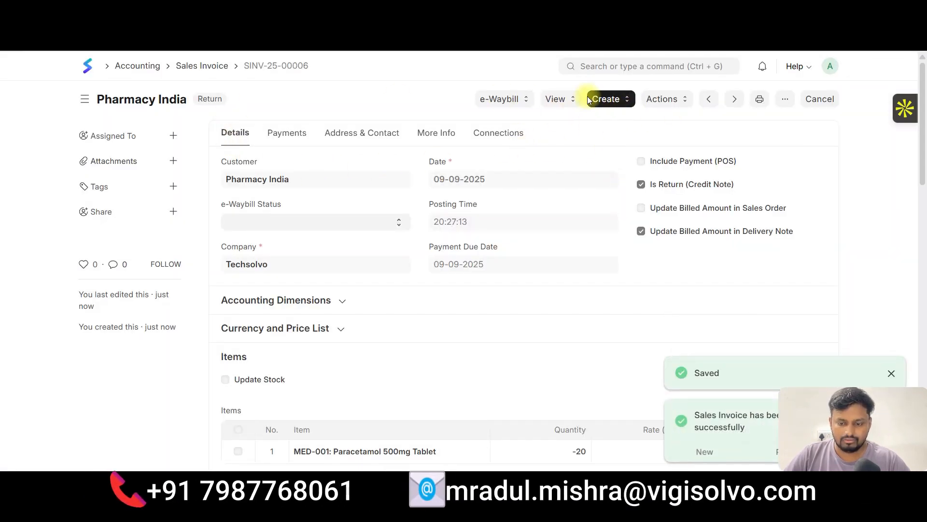
# - Create a payment entry from the submitted credit note
pyautogui.click(616, 101)
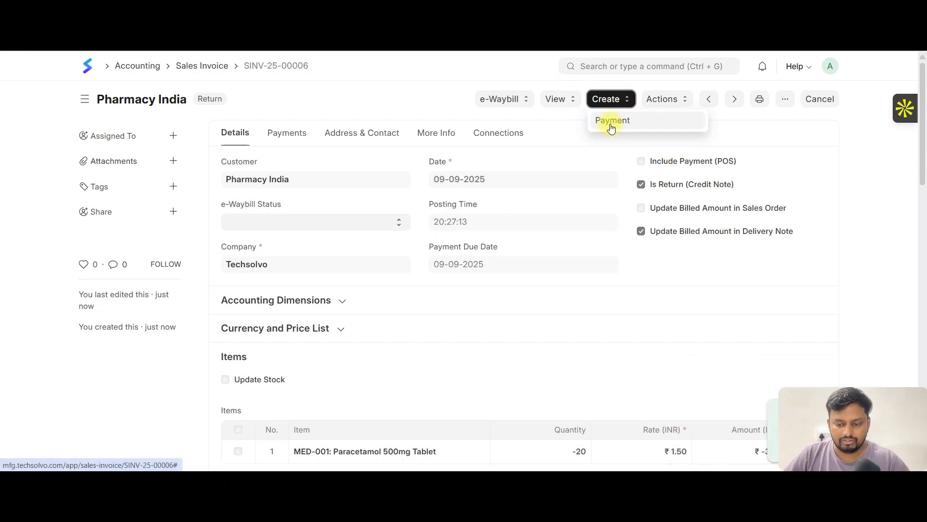
pyautogui.click(560, 99)
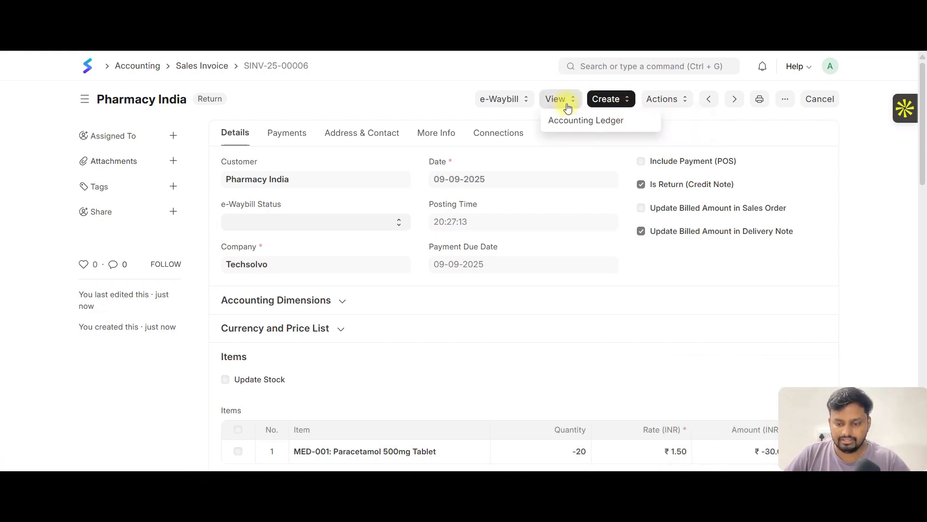
pyautogui.click(607, 98)
pyautogui.click(660, 100)
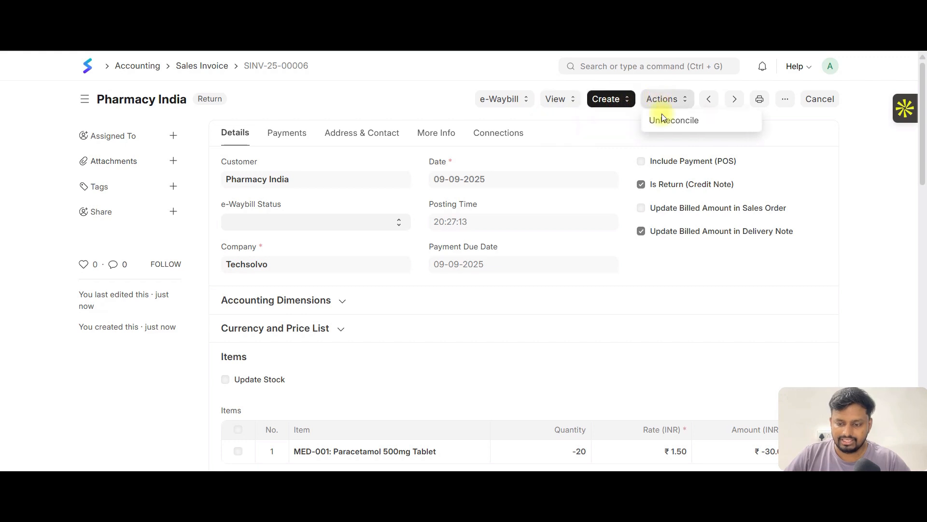
pyautogui.click(597, 103)
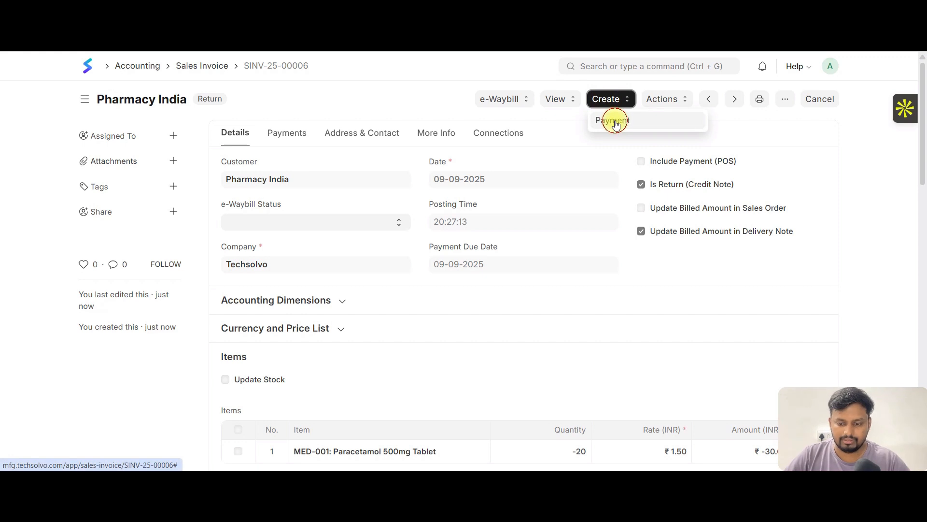
pyautogui.click(614, 123)
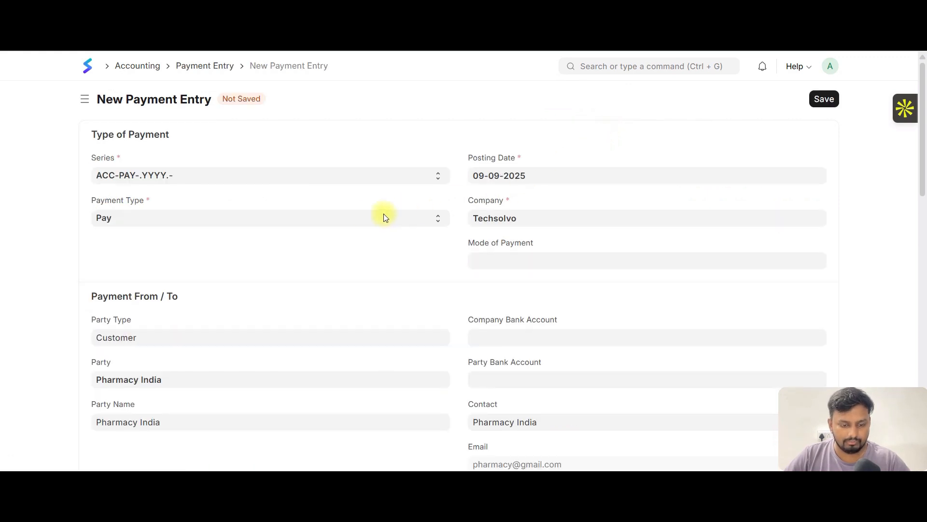
# - Examine the new payment entry's payment type options, paid amount, payment references and transaction section
pyautogui.scroll(-3, 364, 216)
pyautogui.scroll(3, 248, 230)
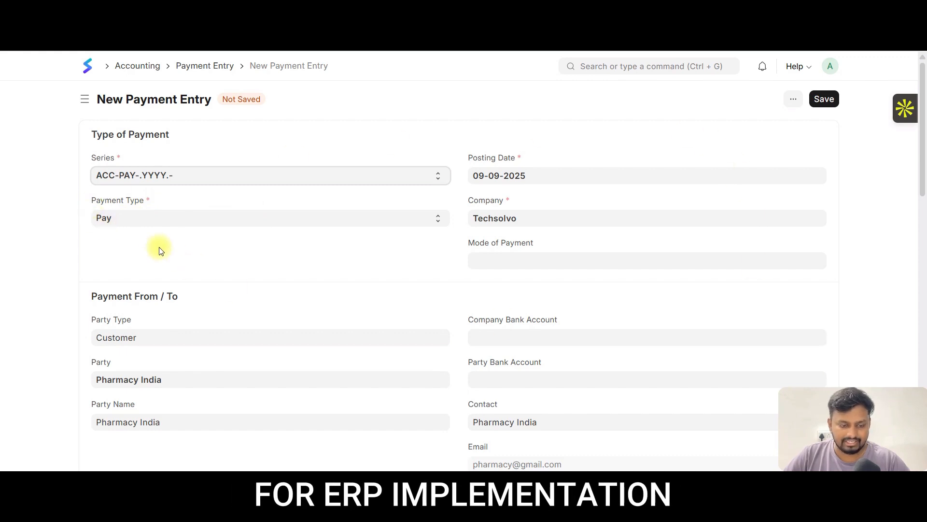
pyautogui.click(158, 219)
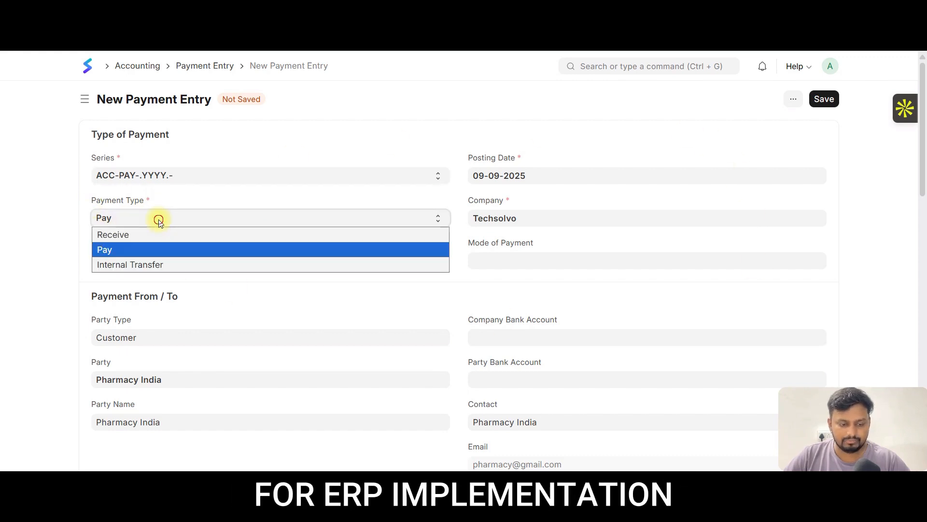
pyautogui.click(159, 220)
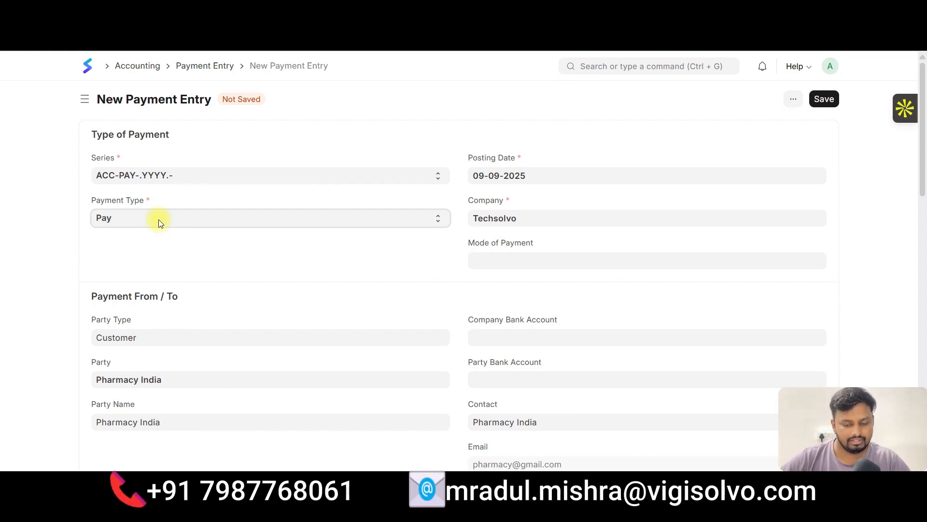
pyautogui.scroll(-4, 192, 291)
pyautogui.scroll(-5, 192, 291)
pyautogui.click(103, 147)
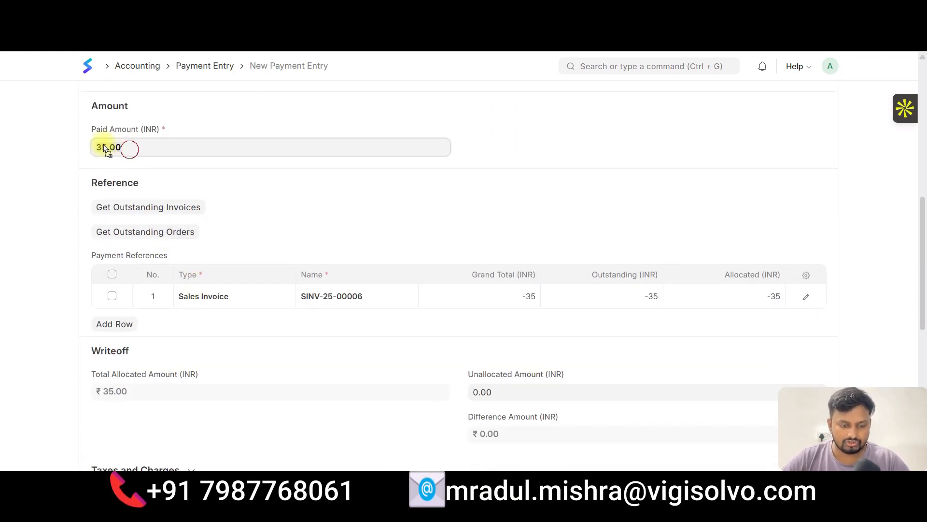
pyautogui.click(108, 149)
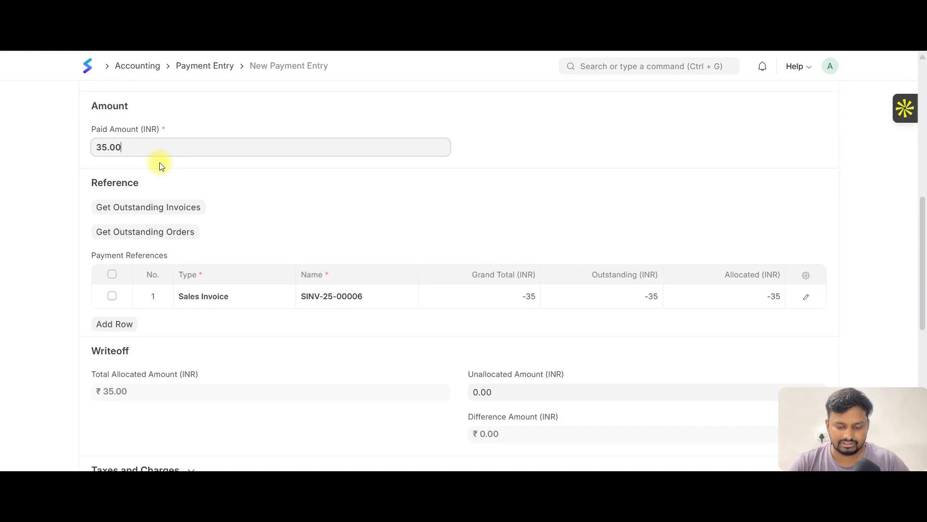
pyautogui.scroll(-8, 242, 215)
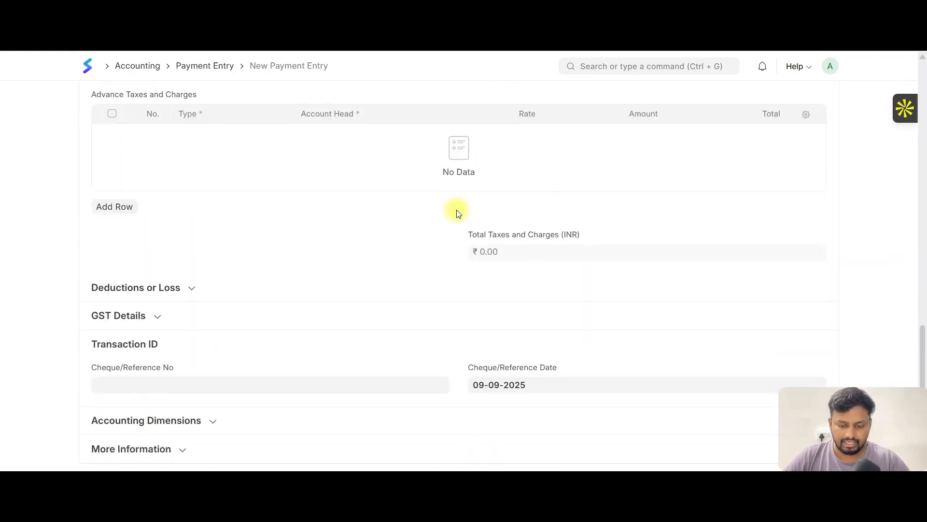
# - Try to save the payment entry, and set its mode of payment to Bank Draft
pyautogui.hotkey('ctrl', 's')
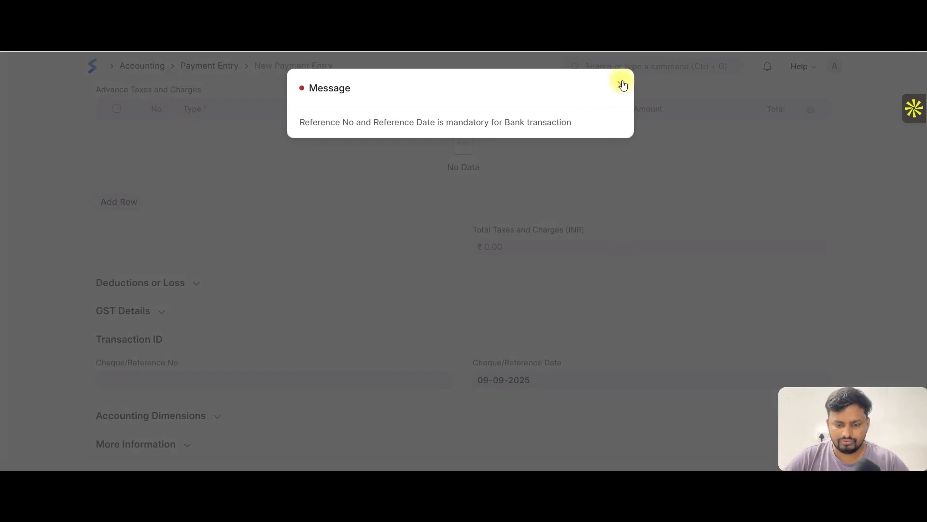
pyautogui.click(620, 84)
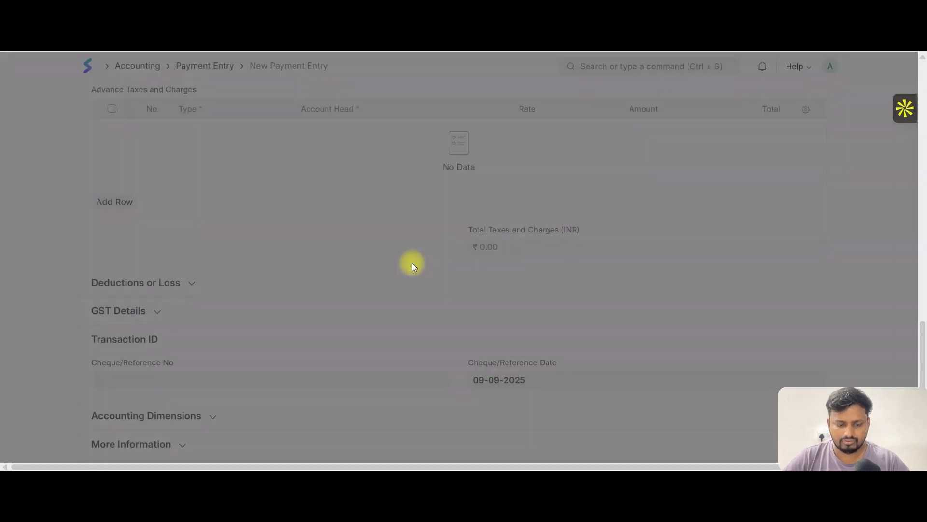
pyautogui.scroll(15, 581, 209)
pyautogui.click(514, 260)
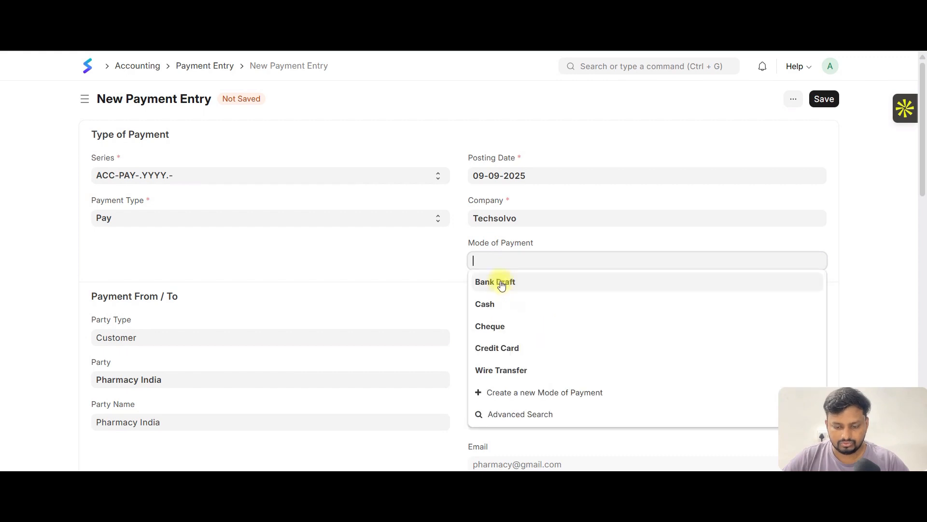
pyautogui.click(503, 283)
# - Enter BANK90223 as the payment entry's cheque/reference number
pyautogui.scroll(-15, 381, 297)
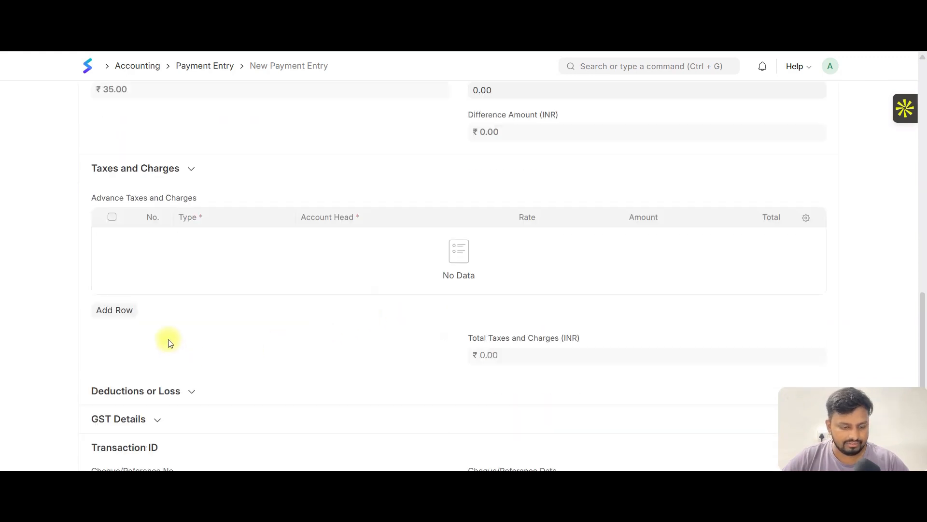
pyautogui.click(150, 380)
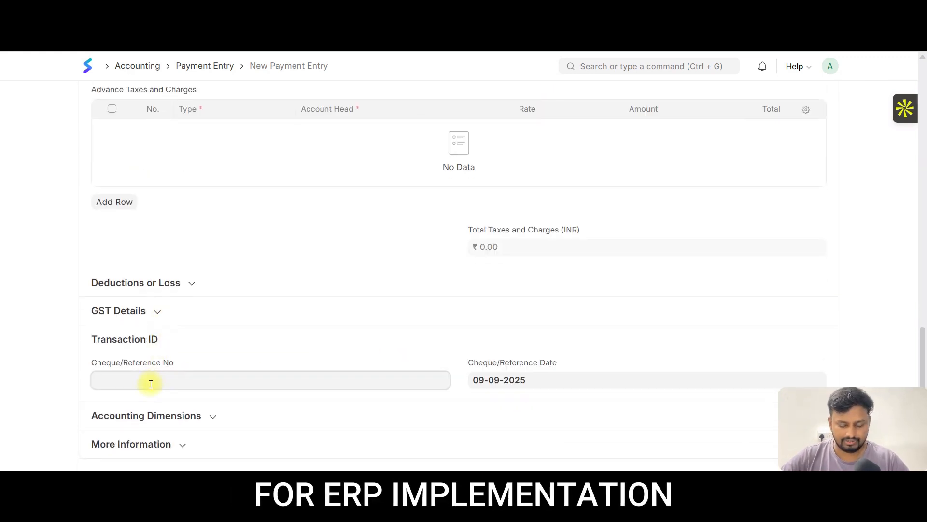
pyautogui.write('BANK(')
pyautogui.write('0223')
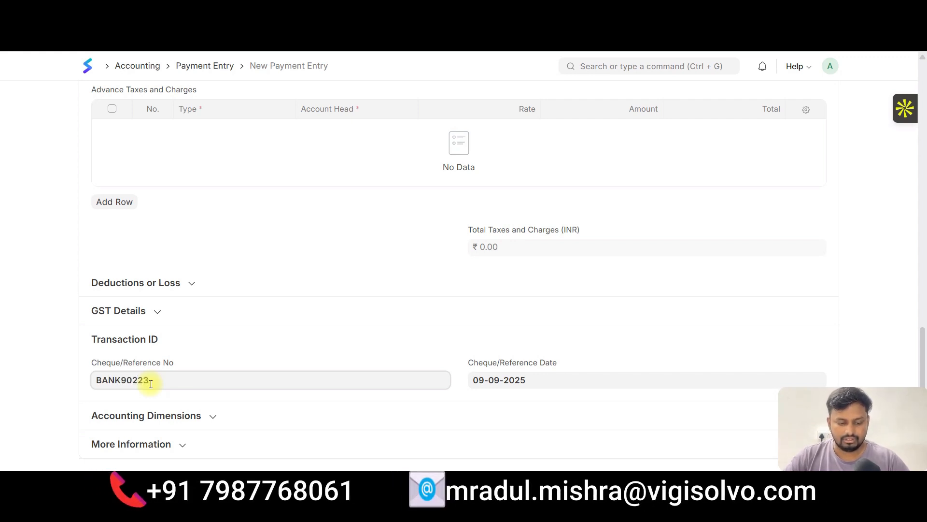
# - Save the payment entry and submit it permanently
pyautogui.hotkey('ctrl', 's')
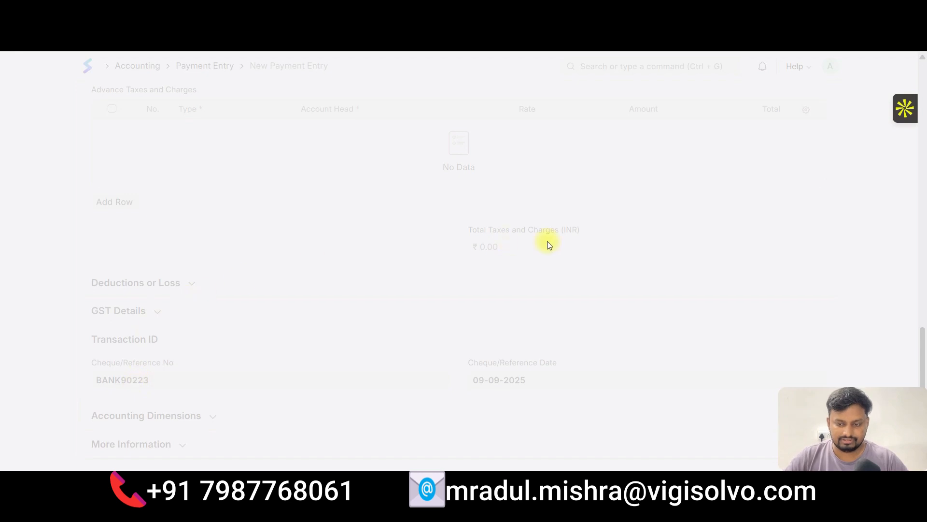
pyautogui.hotkey('ctrl', 's')
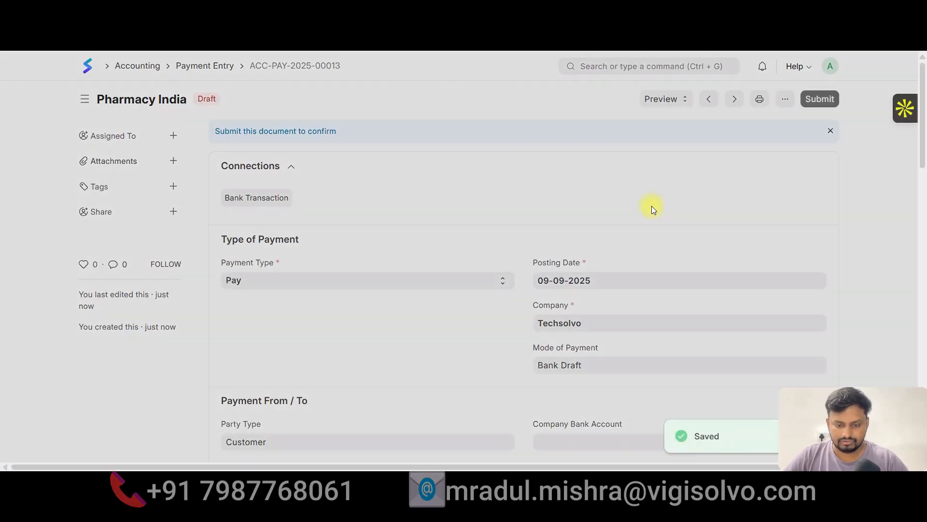
pyautogui.click(616, 166)
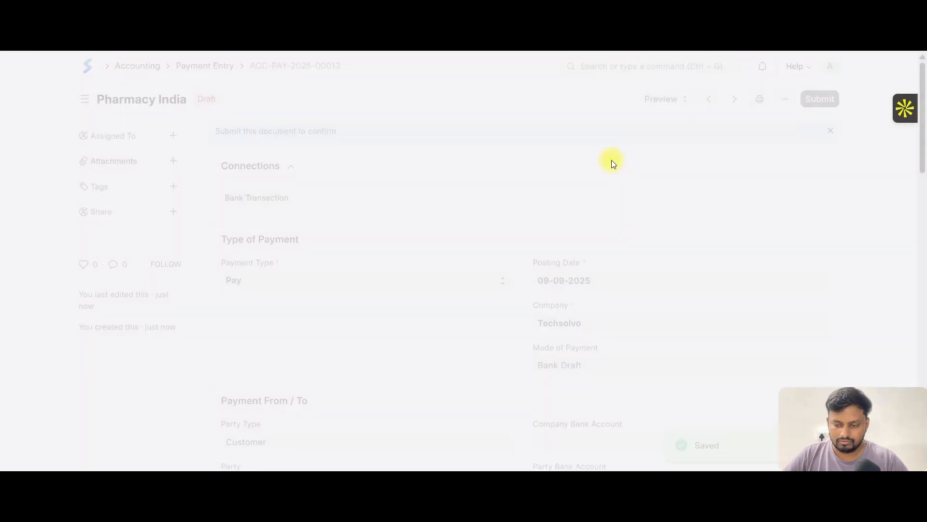